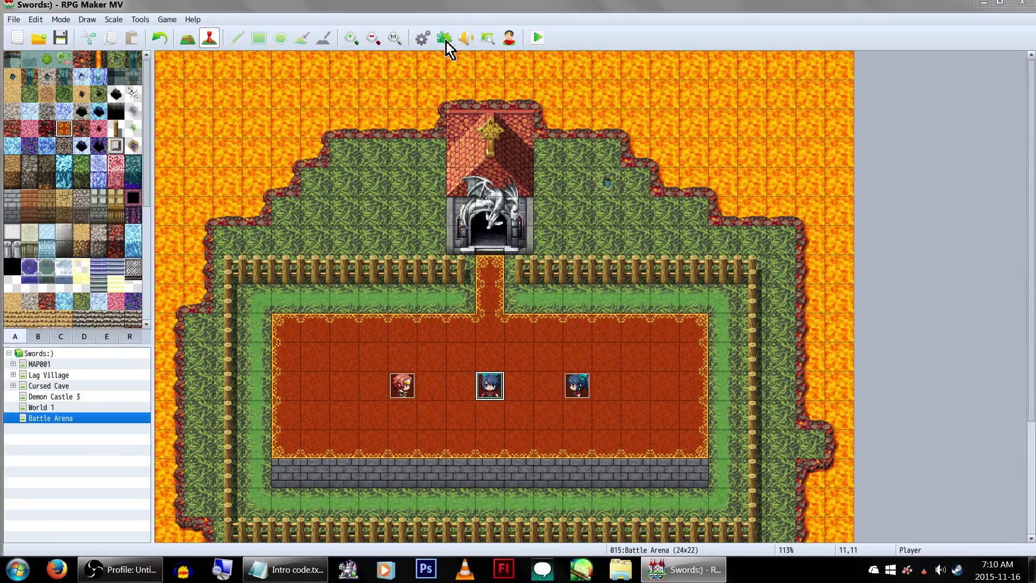
In the Plugin Manager, point out YEP_BattleEngineCore, the action sequence packs and YEP_BaseTroopEvents.
left_click(445, 41)
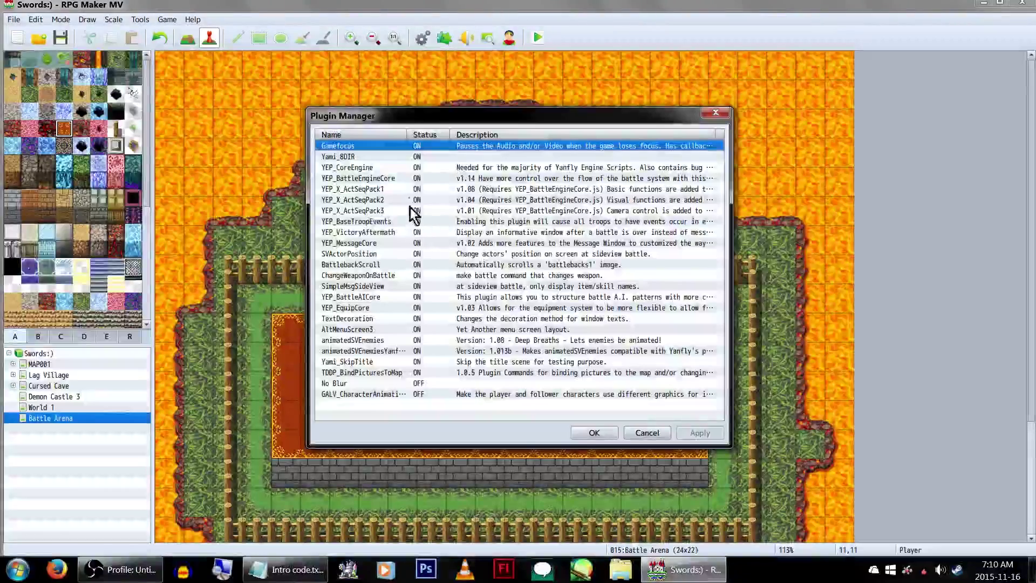
left_click(397, 179)
left_click(395, 199)
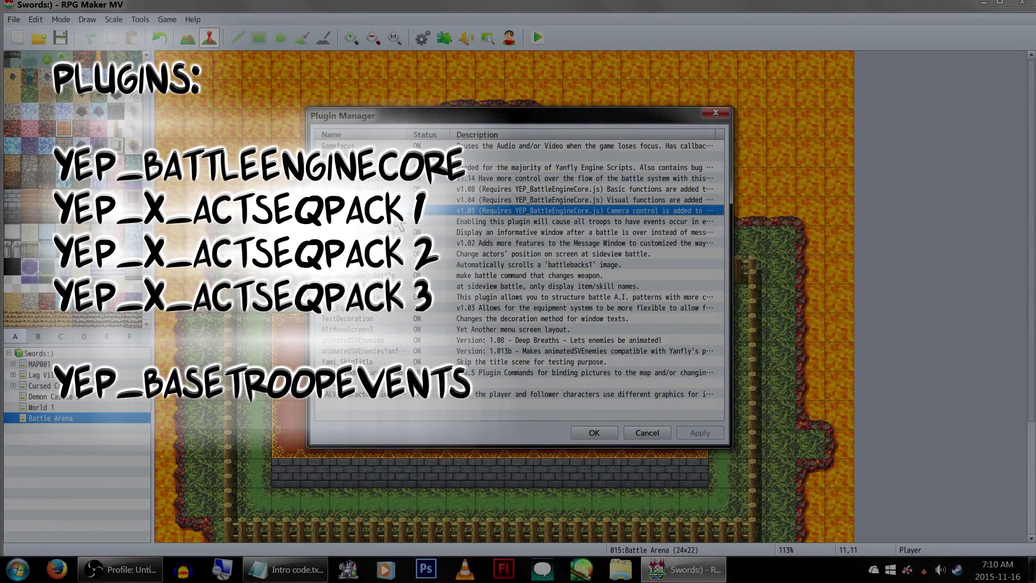
left_click_drag(404, 210, 404, 181)
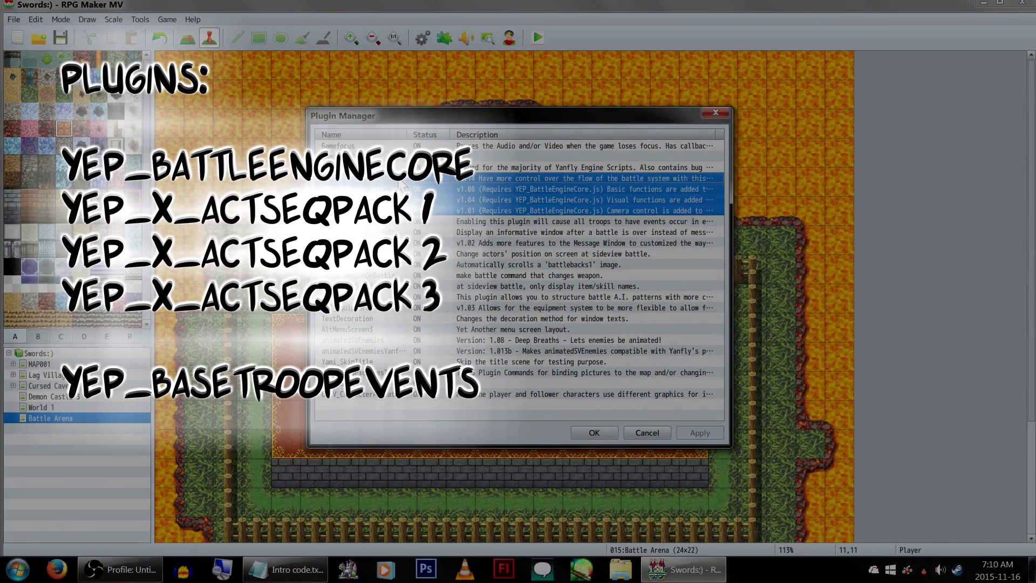
left_click(403, 222)
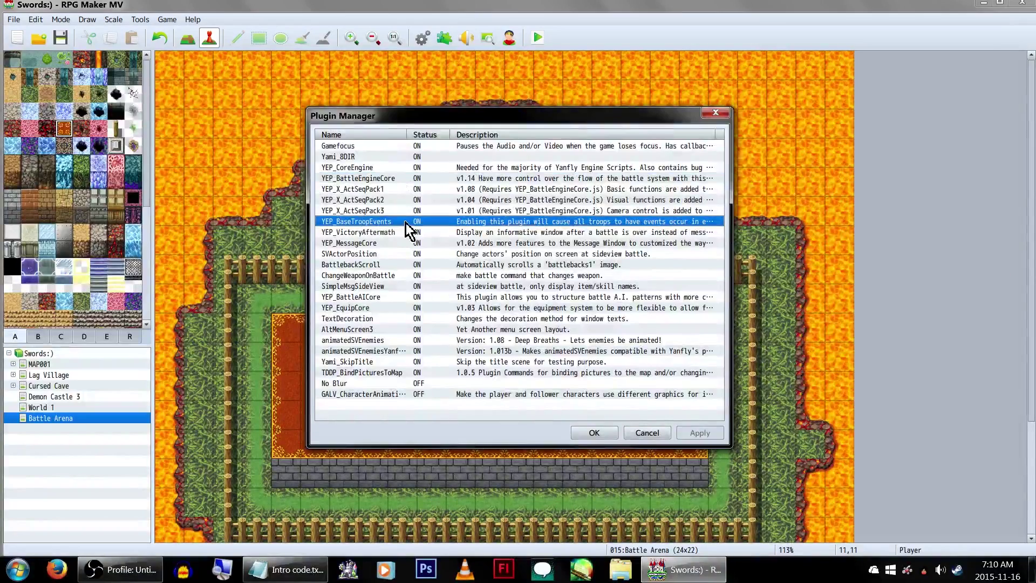
Review YEP_BaseTroopEvents' help and Base Troop ID parameter, leaving settings unchanged.
double_click(404, 223)
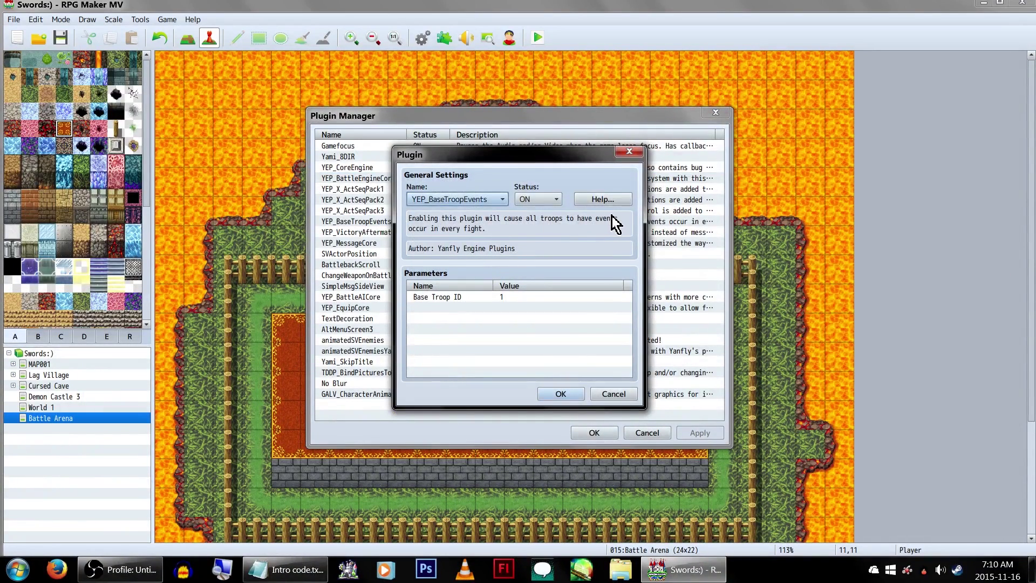
left_click(603, 200)
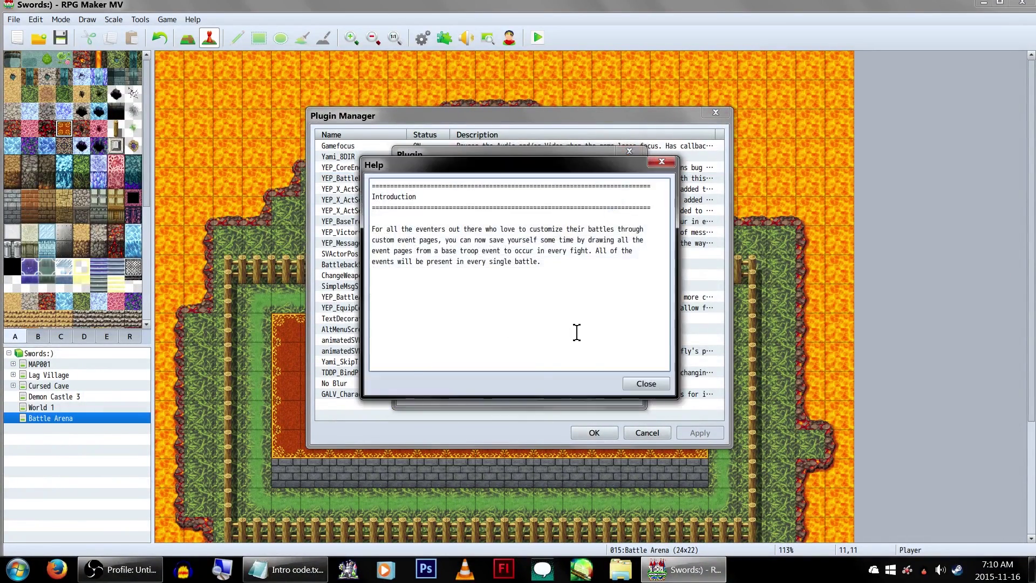
left_click(650, 385)
left_click(516, 297)
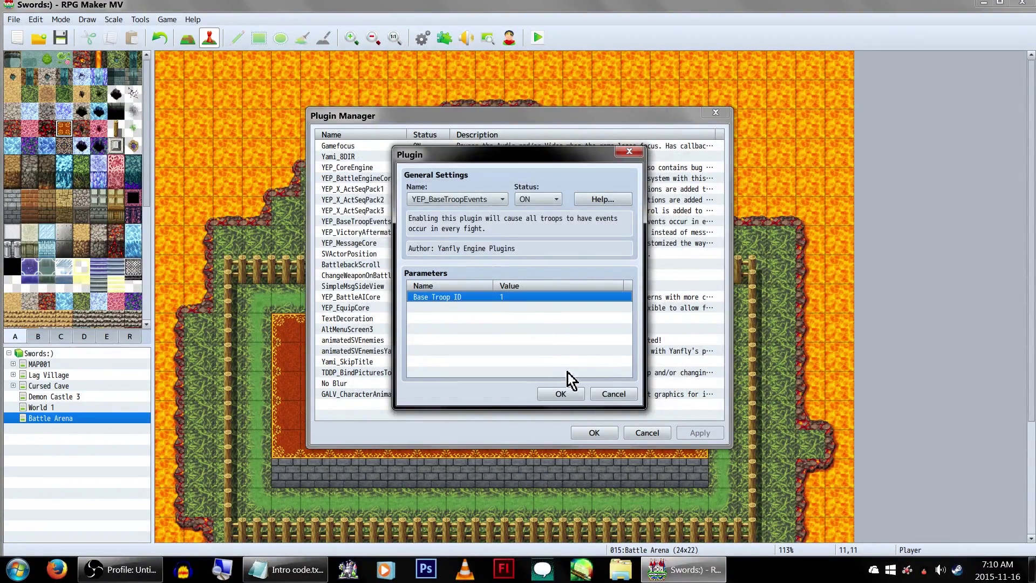
left_click(559, 394)
left_click(584, 433)
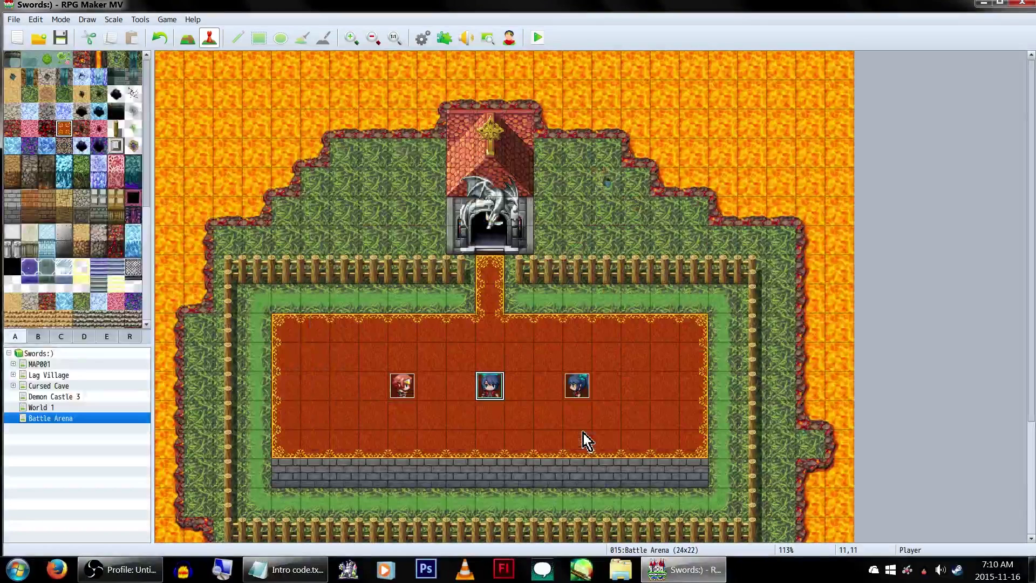
Name skill 0031 'EPIC ZOOMY INTRO OF DOOM' and bring Intro code.txt forward.
left_click(422, 38)
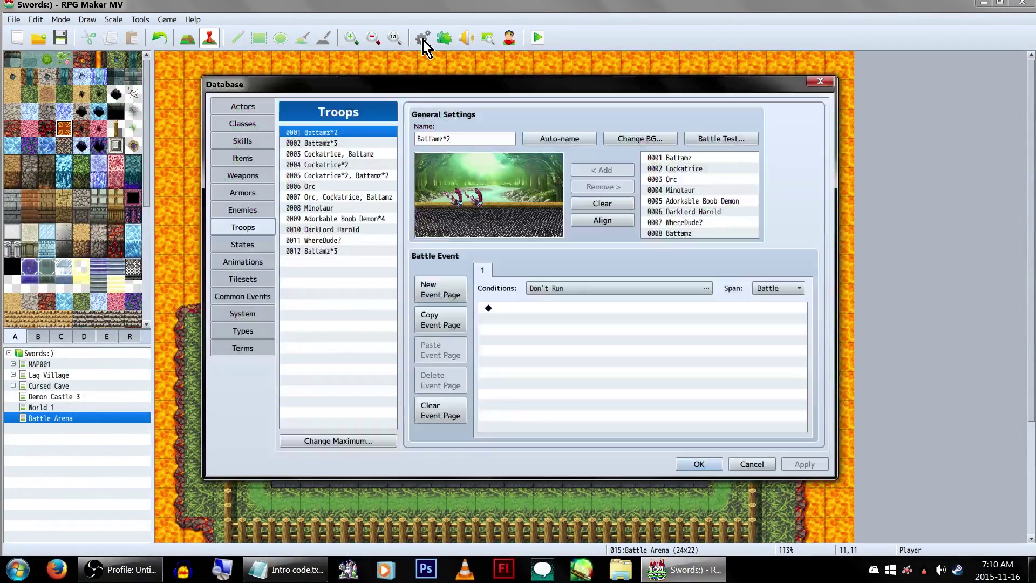
left_click(254, 141)
left_click(342, 316)
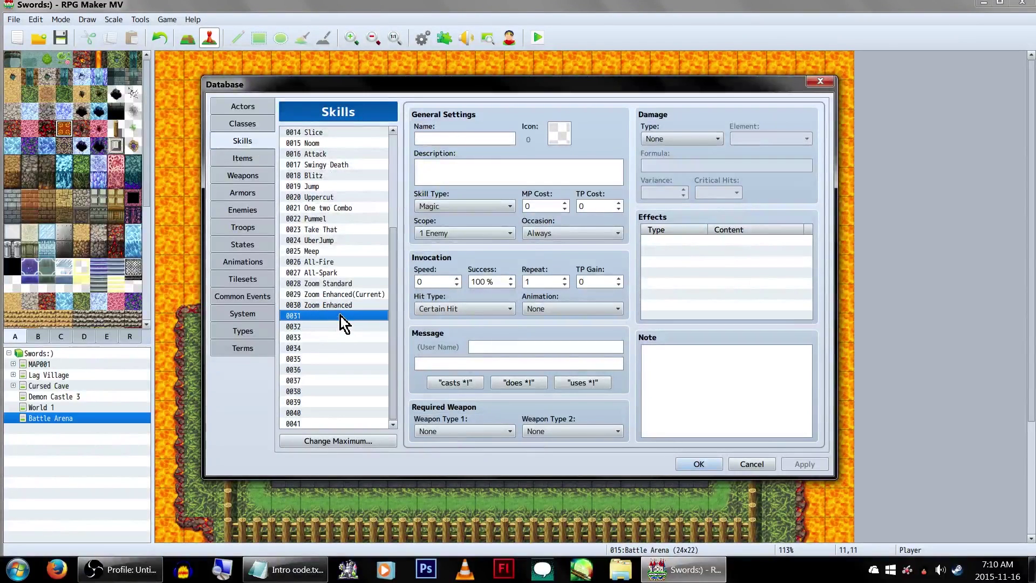
left_click(497, 140)
type("EPIC ZO")
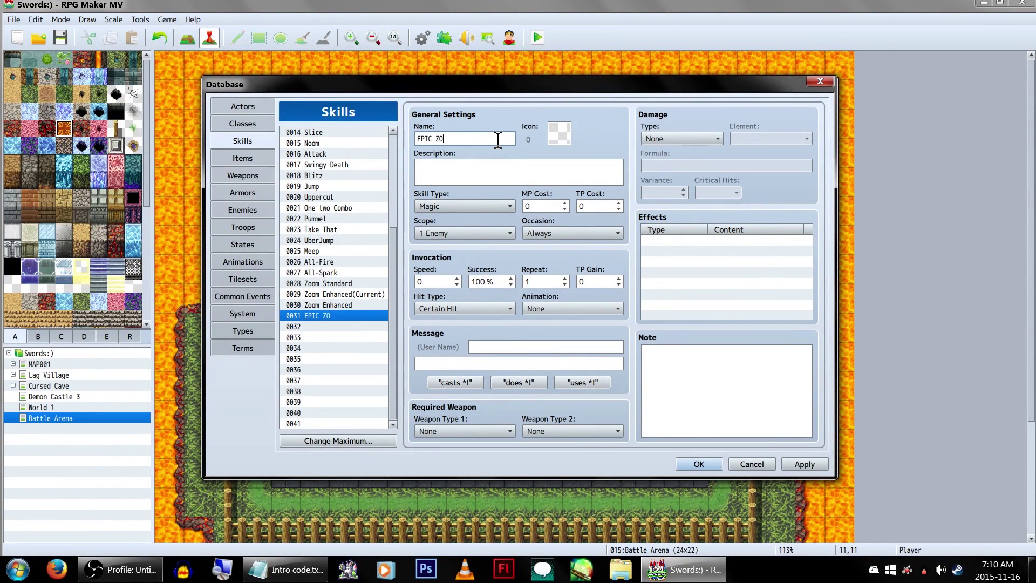
type("OMY INTRO OF DOOM")
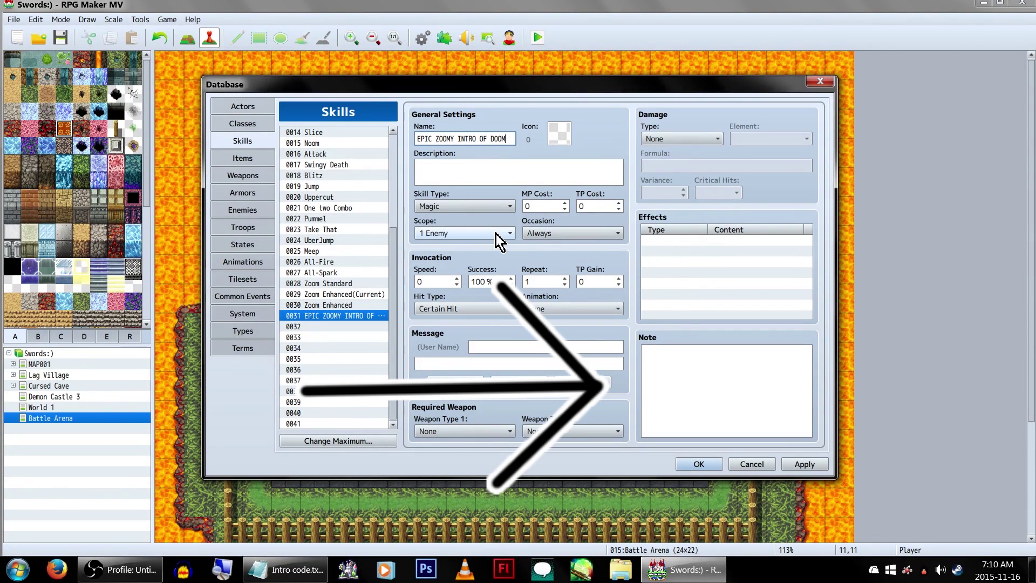
left_click(284, 569)
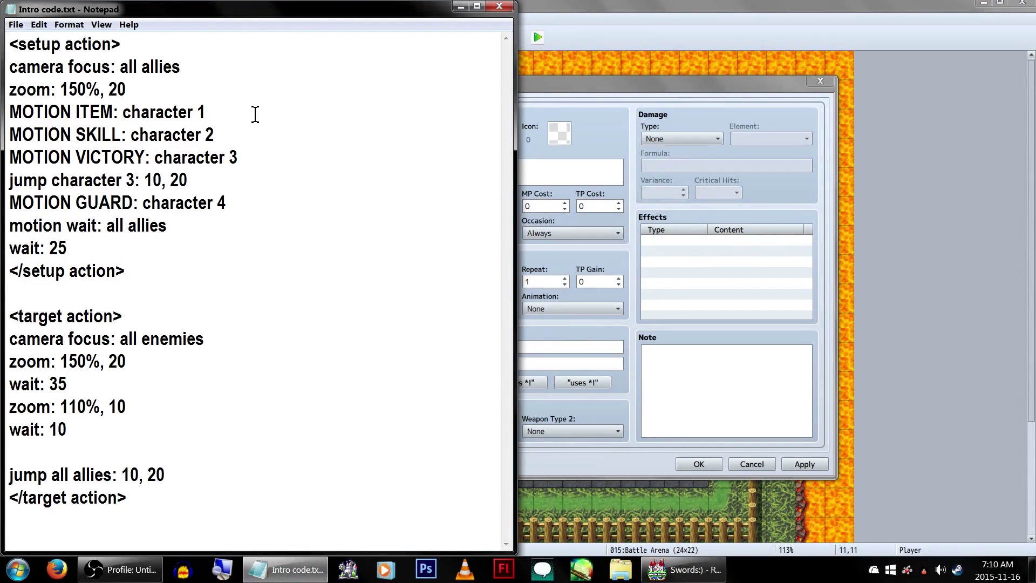
left_click_drag(181, 44, 204, 89)
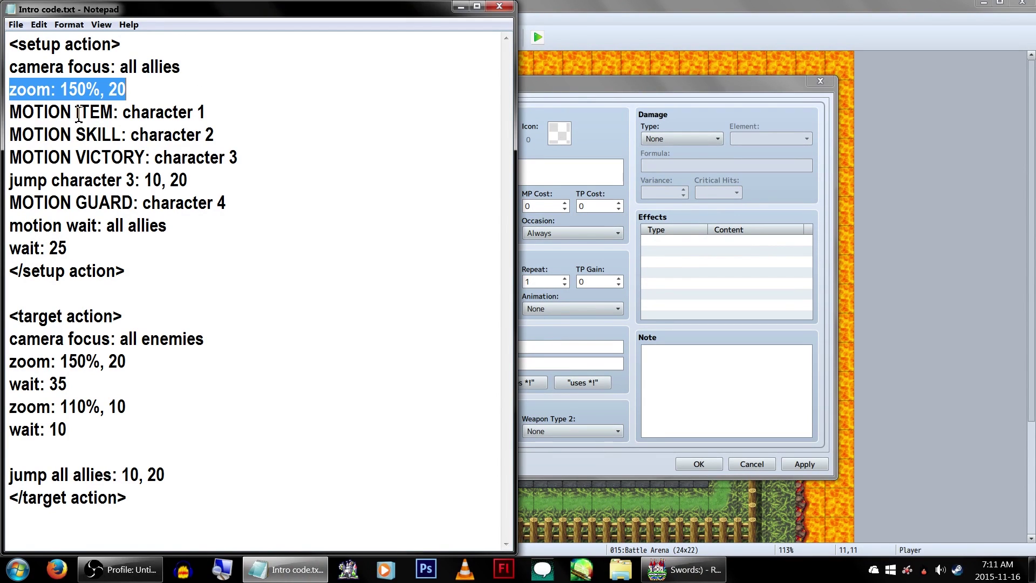
left_click_drag(9, 112, 296, 207)
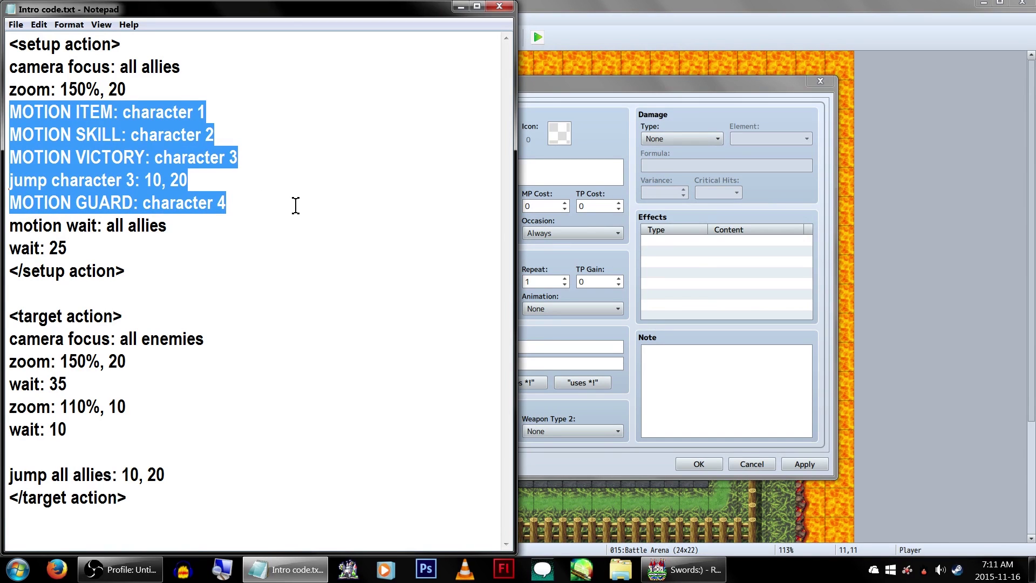
left_click(296, 206)
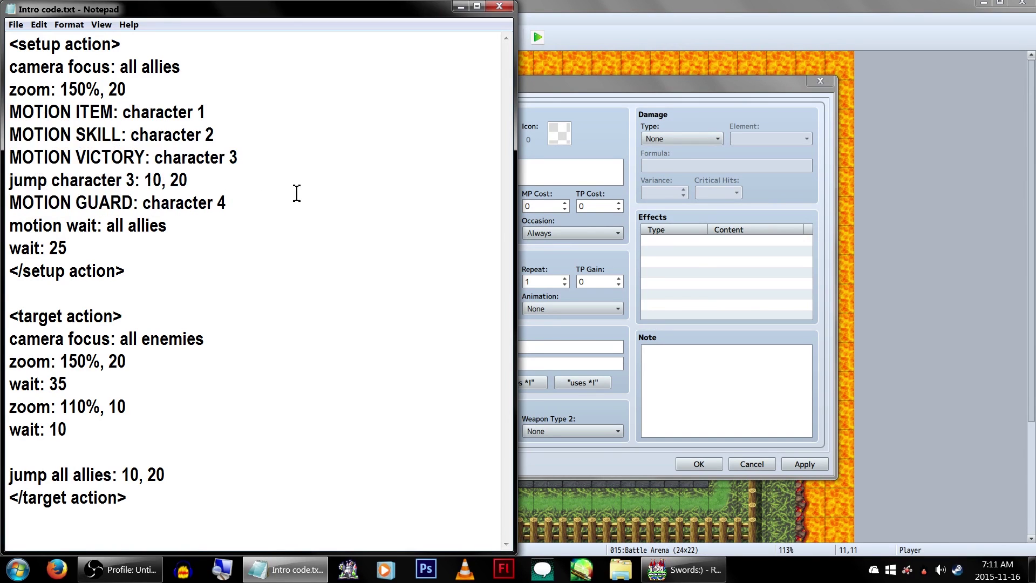
left_click_drag(207, 228, 112, 231)
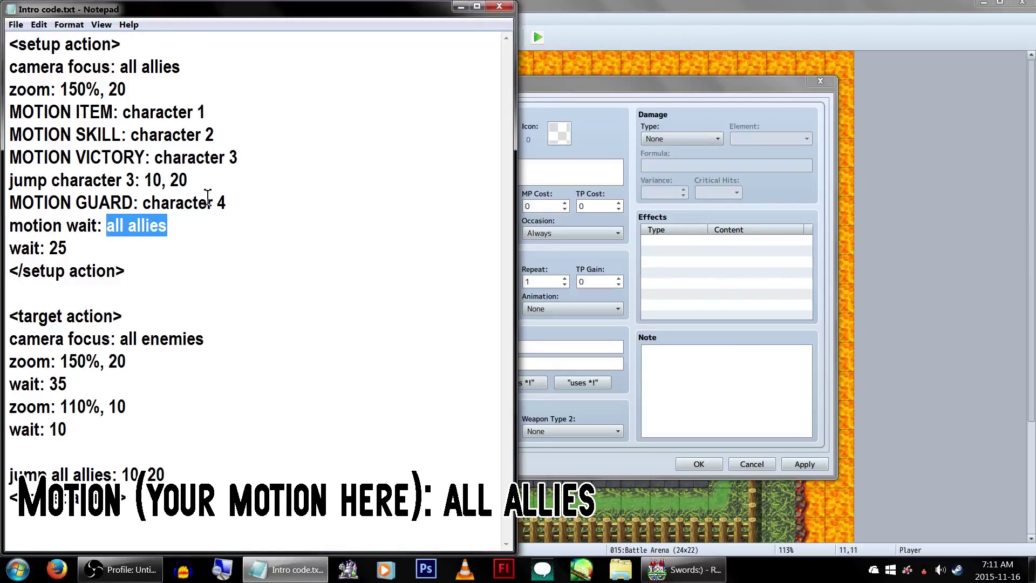
left_click(270, 207)
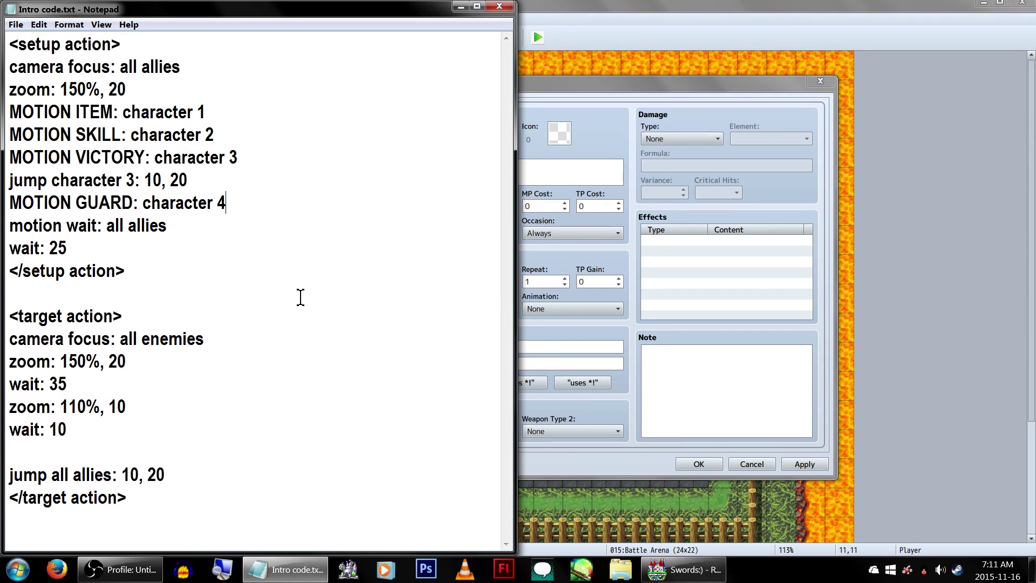
left_click_drag(124, 251, 5, 248)
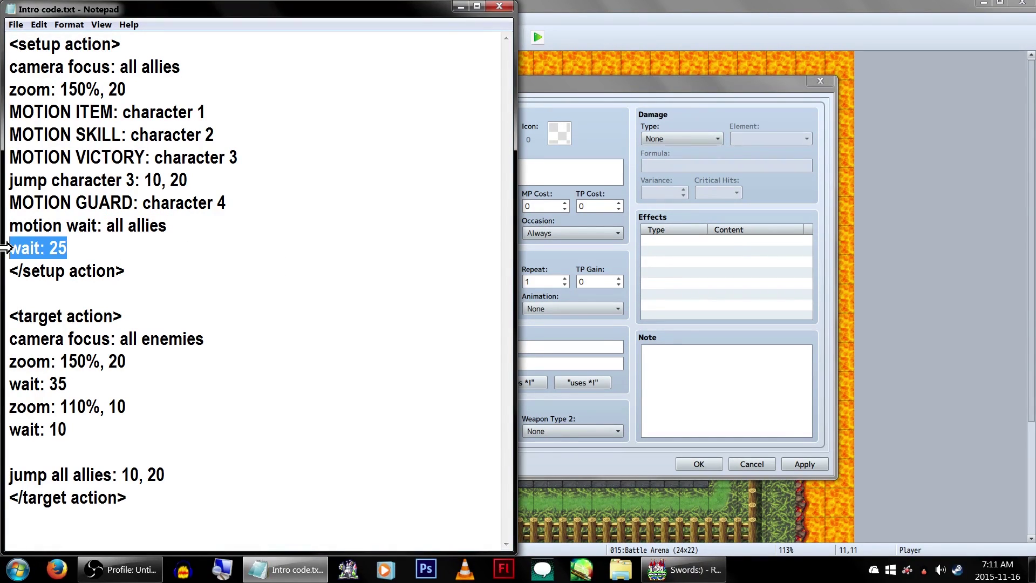
left_click_drag(150, 273, 3, 270)
left_click(161, 274)
key("ctrl+shift+Home")
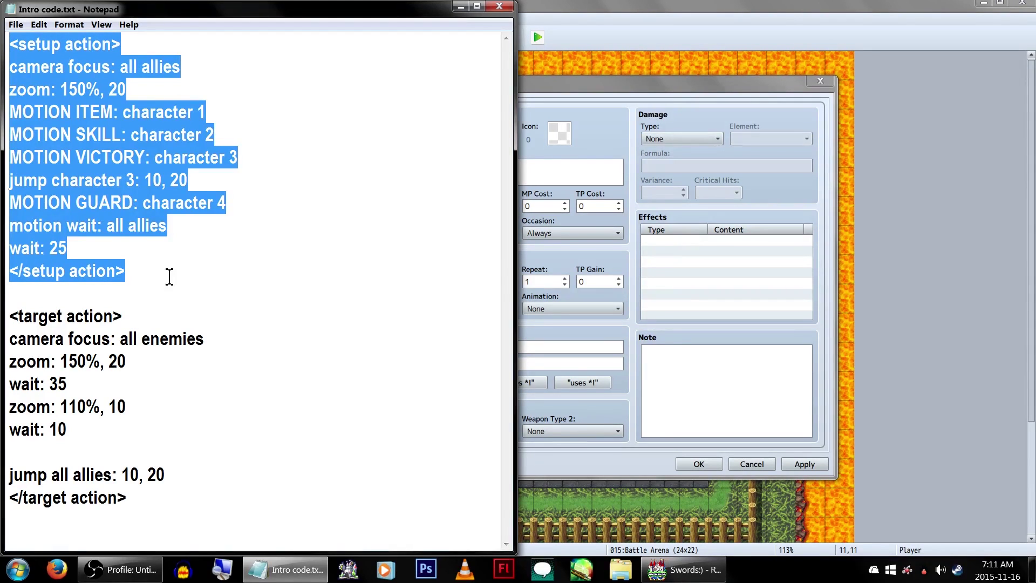
Highlight the target action block's lines, including wait: 35, wait: 10 and jump all allies.
left_click(181, 271)
left_click_drag(11, 317, 231, 361)
left_click_drag(82, 384, 164, 401)
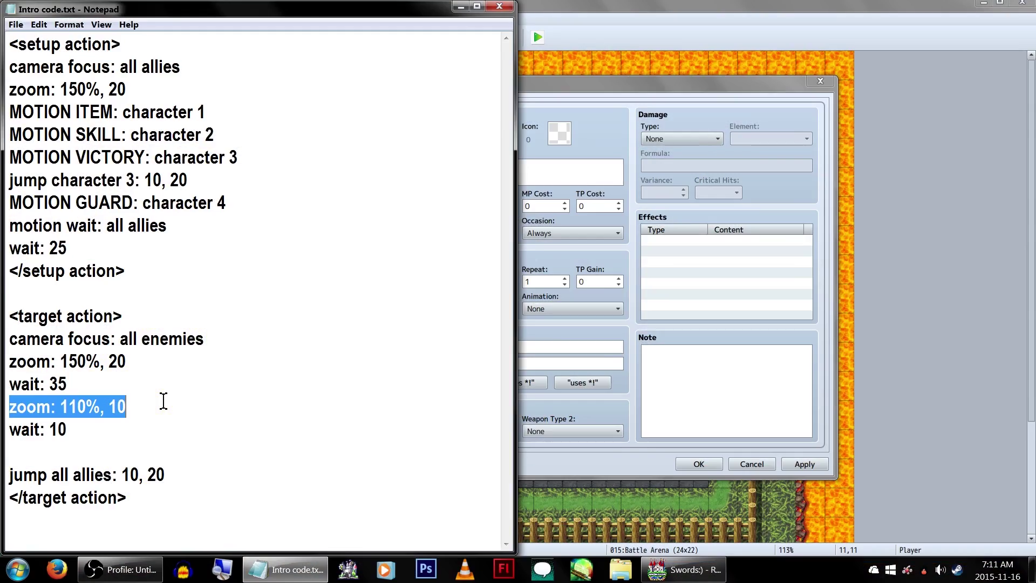
left_click_drag(10, 429, 167, 426)
left_click_drag(11, 476, 243, 467)
left_click_drag(202, 500, 5, 510)
left_click(205, 500)
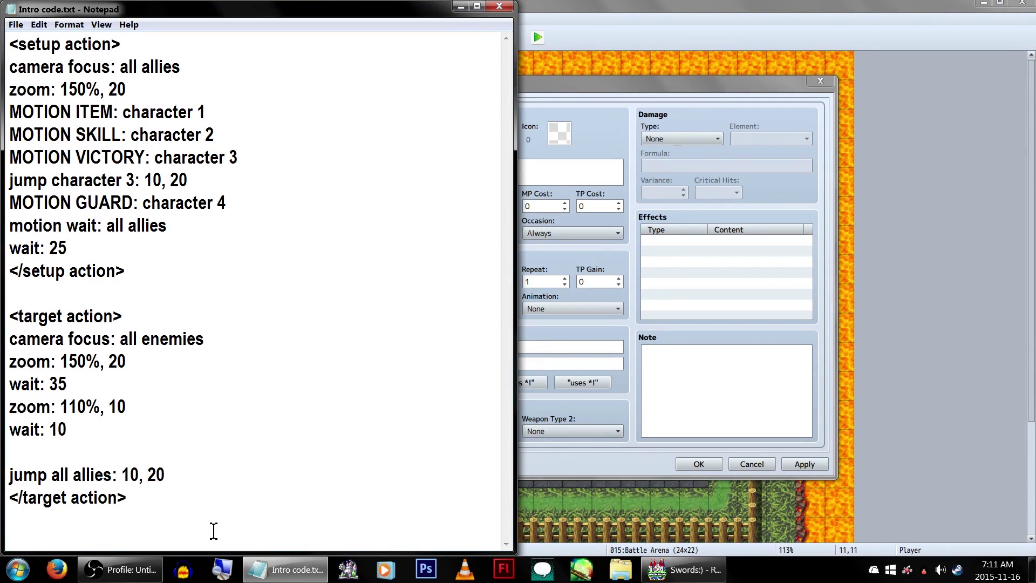
Copy the entire intro code and return to skill 0031's Note field.
key("ctrl+a")
right_click(87, 70)
left_click(114, 110)
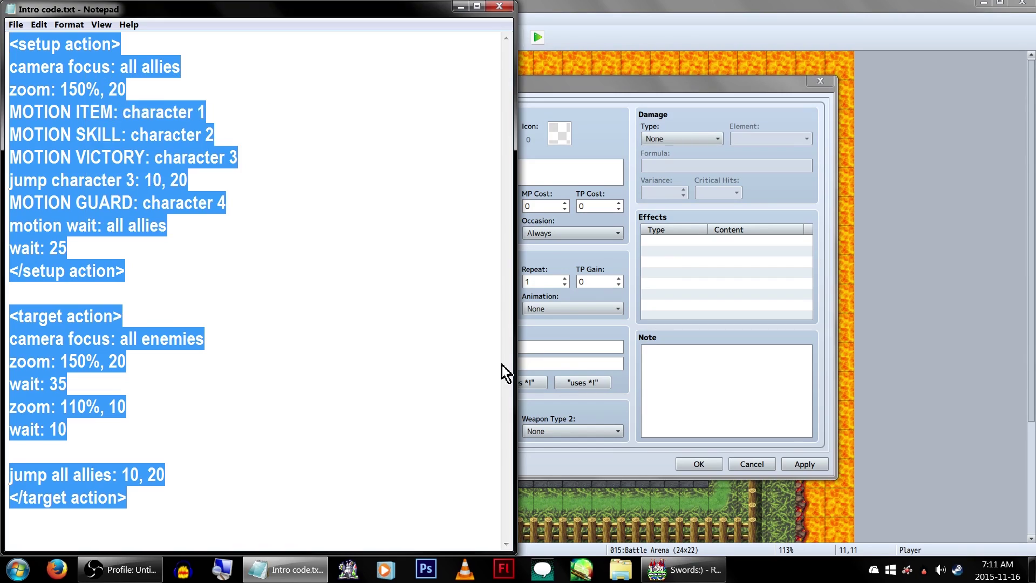
left_click(700, 387)
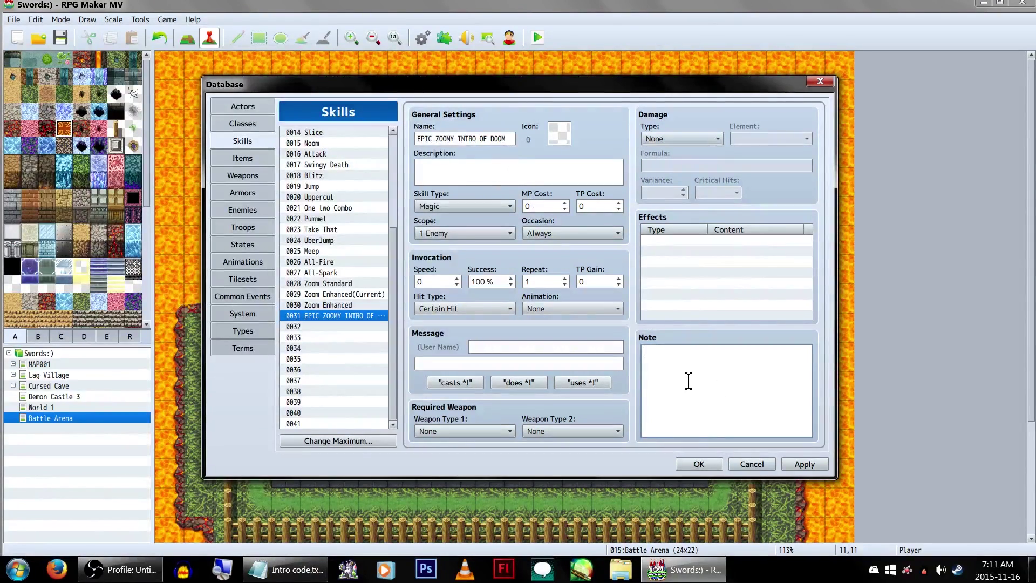
Paste the intro code into the skill's Note, then set Battamz*2's event page to Turn 0.
key("ctrl+v")
left_click(243, 210)
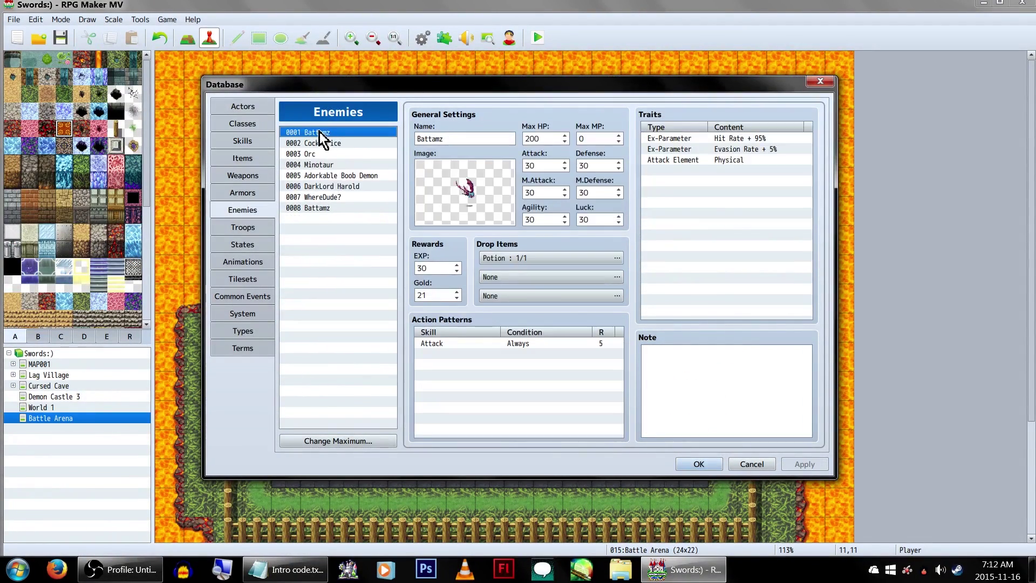
left_click(242, 228)
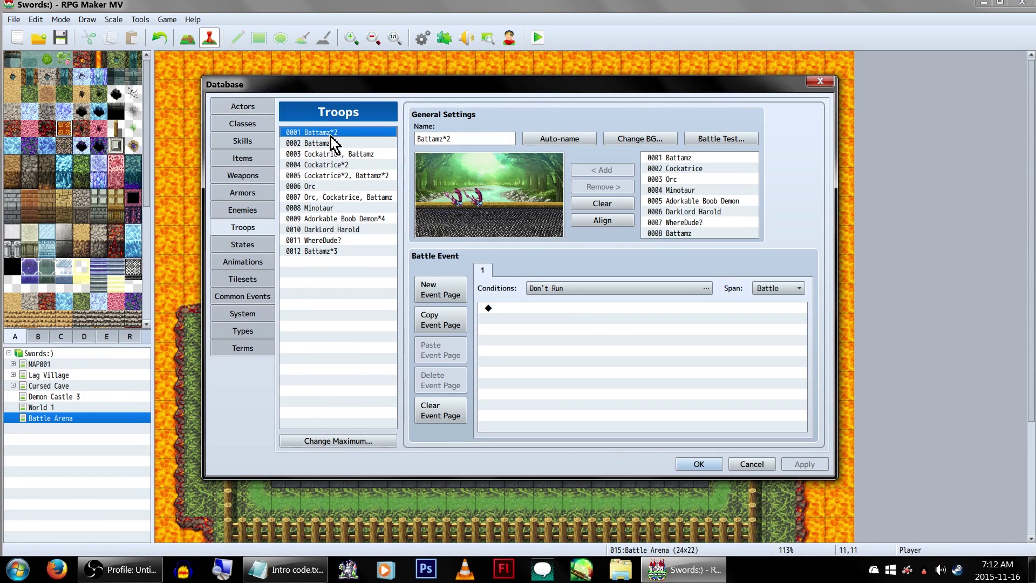
left_click(592, 350)
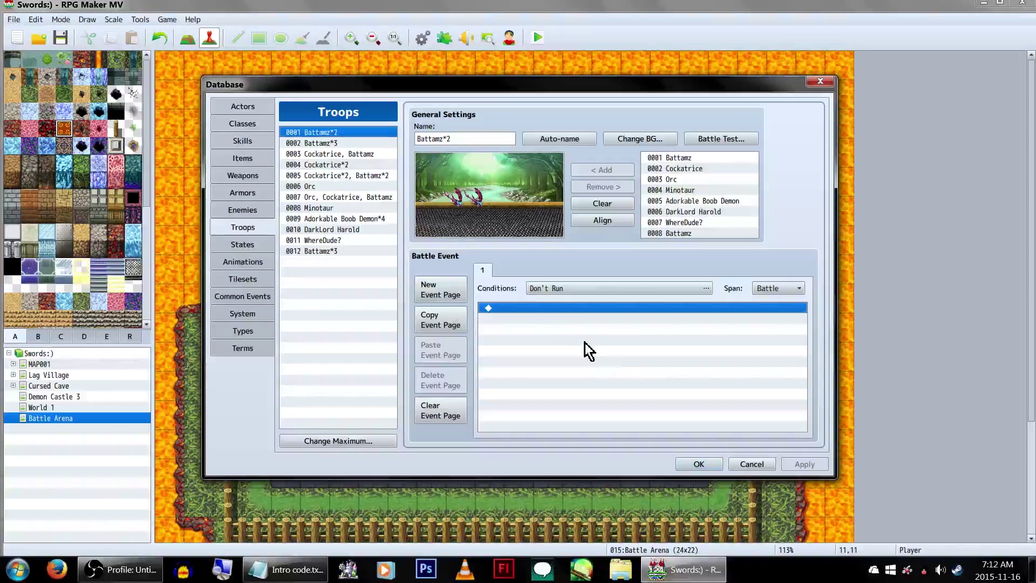
left_click(586, 293)
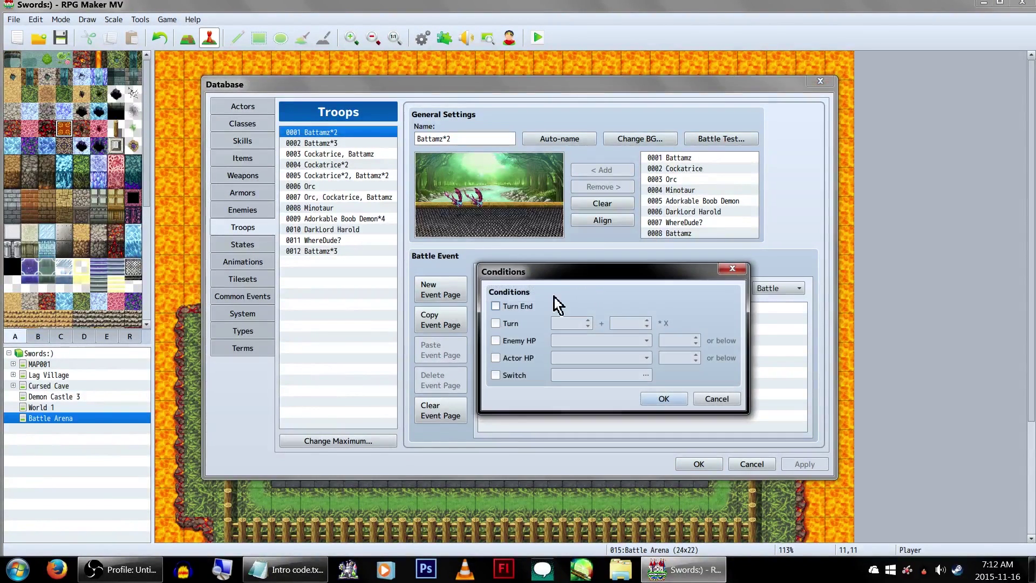
left_click(511, 323)
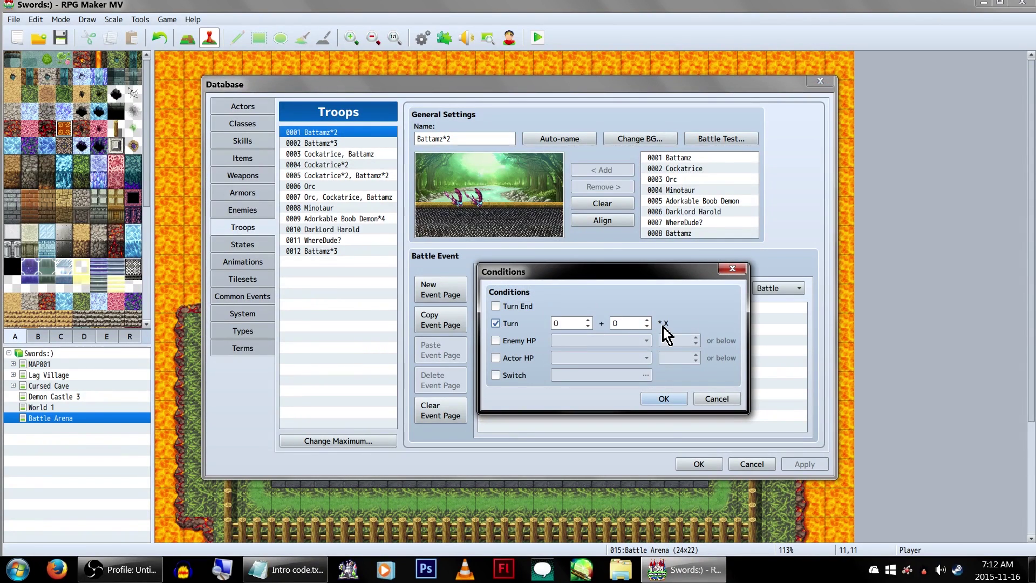
left_click(667, 400)
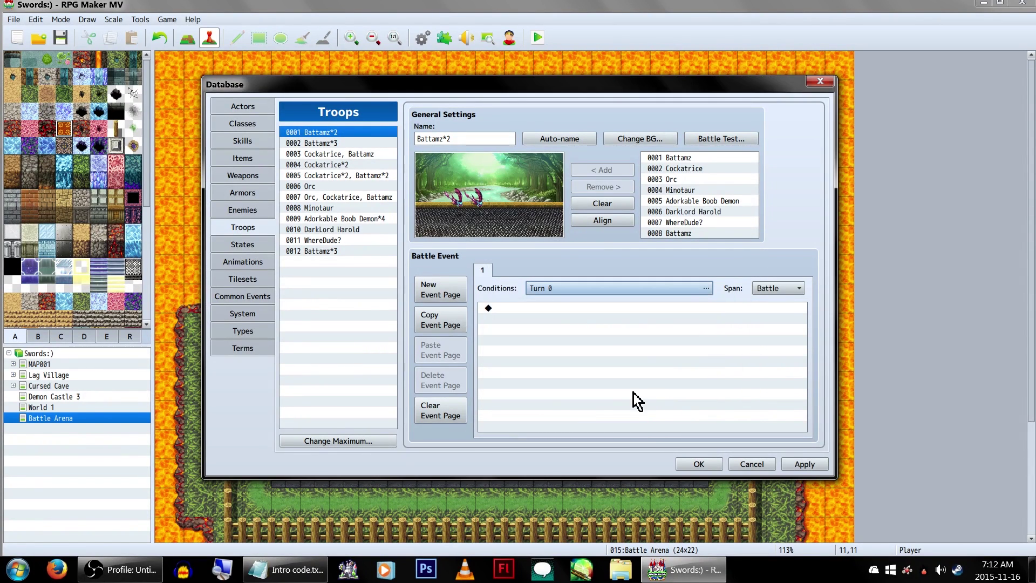
key("Tab")
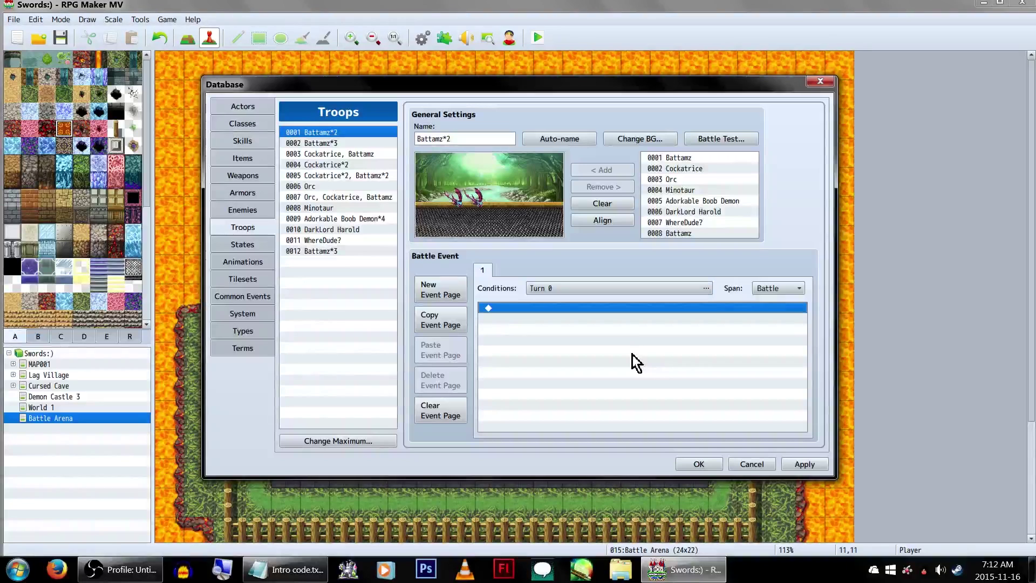
Add a Force Action making Akira use EPIC ZOOMY INTRO OF DOOM on Last Target.
key("Return")
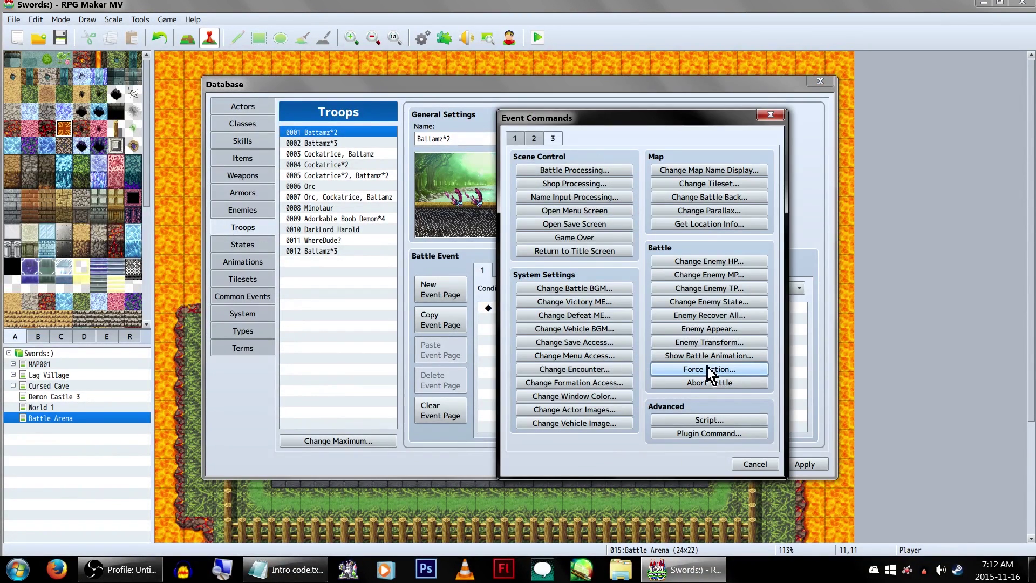
left_click(730, 370)
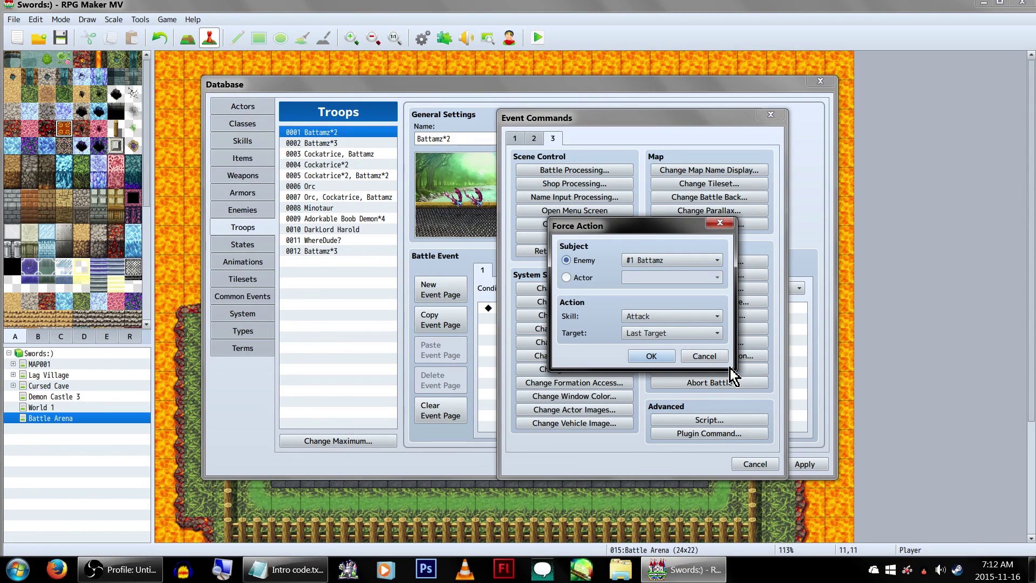
left_click(721, 261)
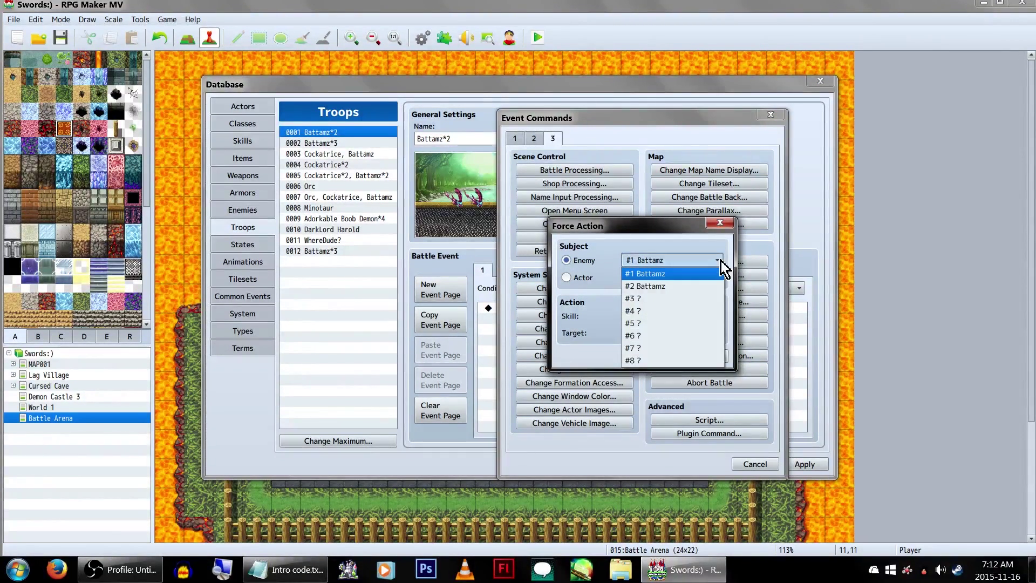
left_click(721, 261)
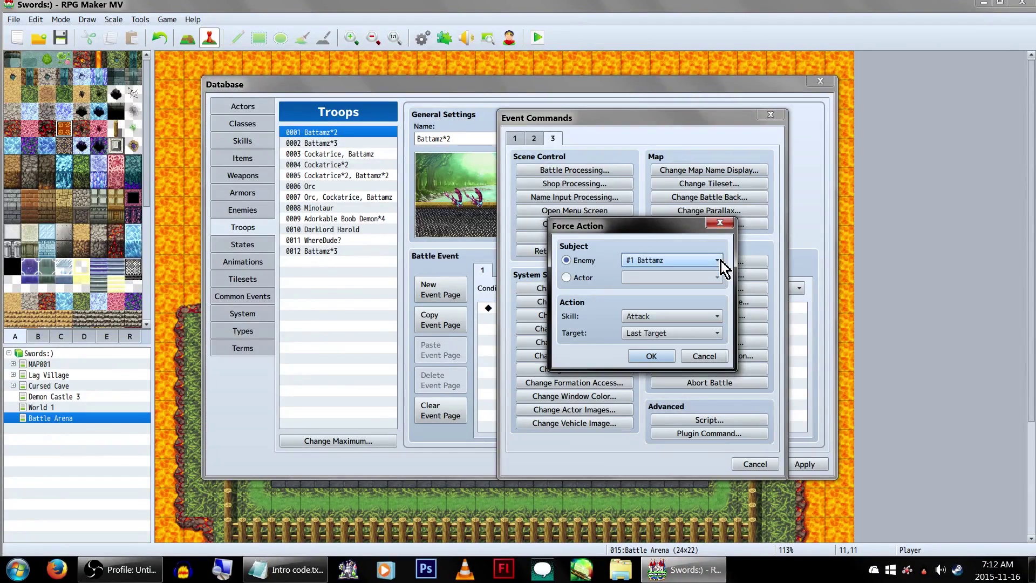
left_click(590, 280)
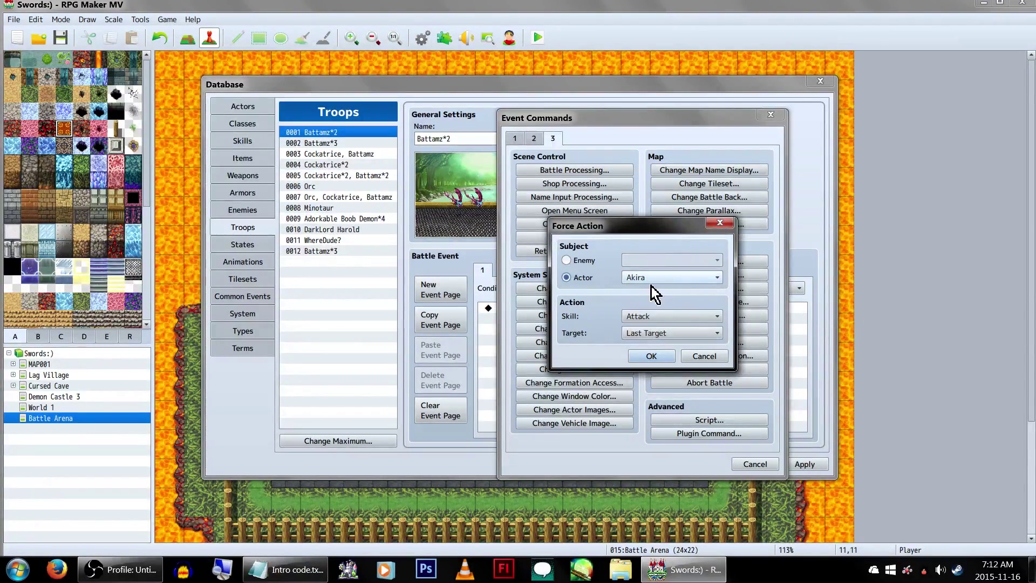
left_click(655, 319)
left_click_drag(735, 345, 735, 465)
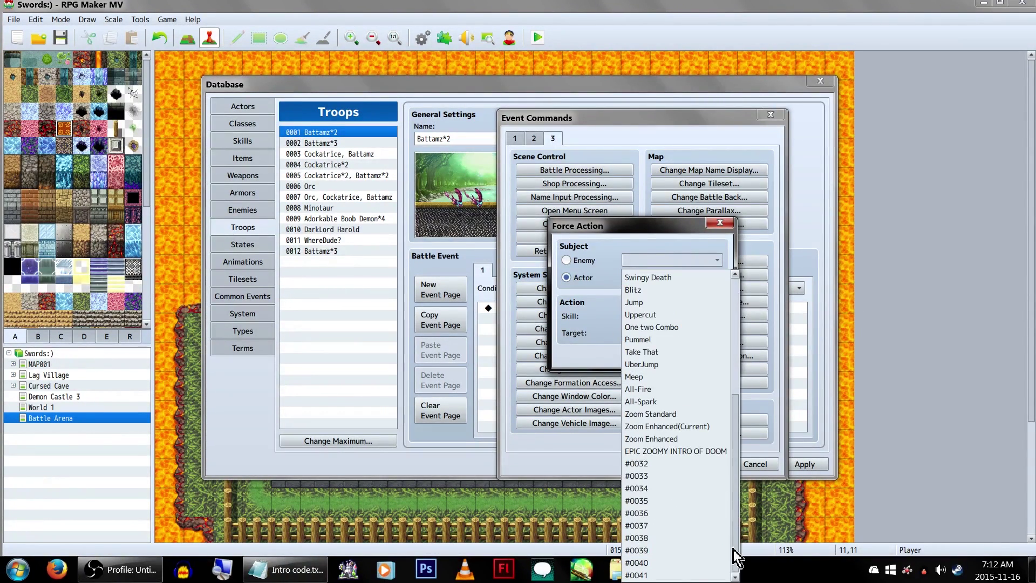
left_click(682, 454)
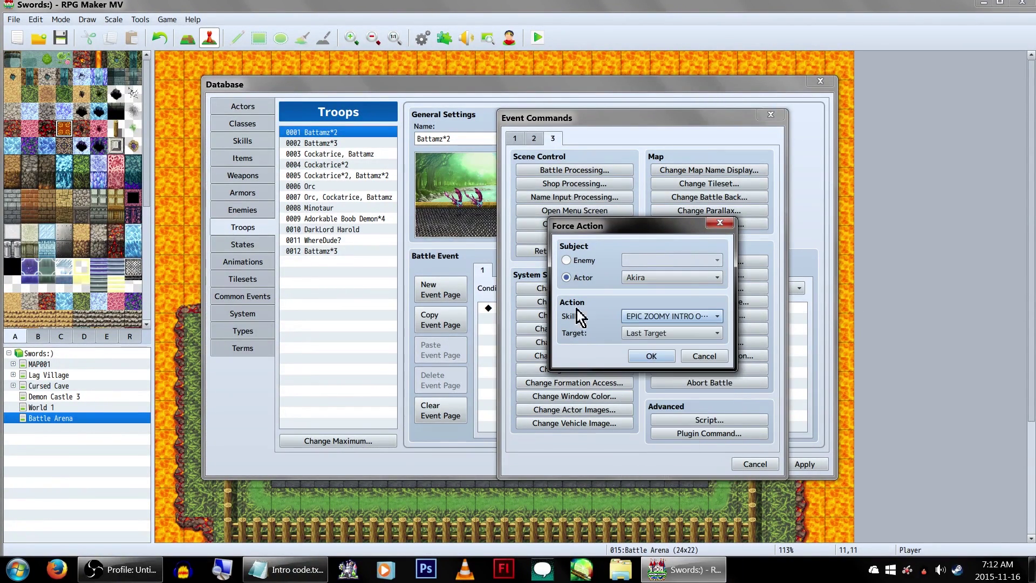
left_click(642, 356)
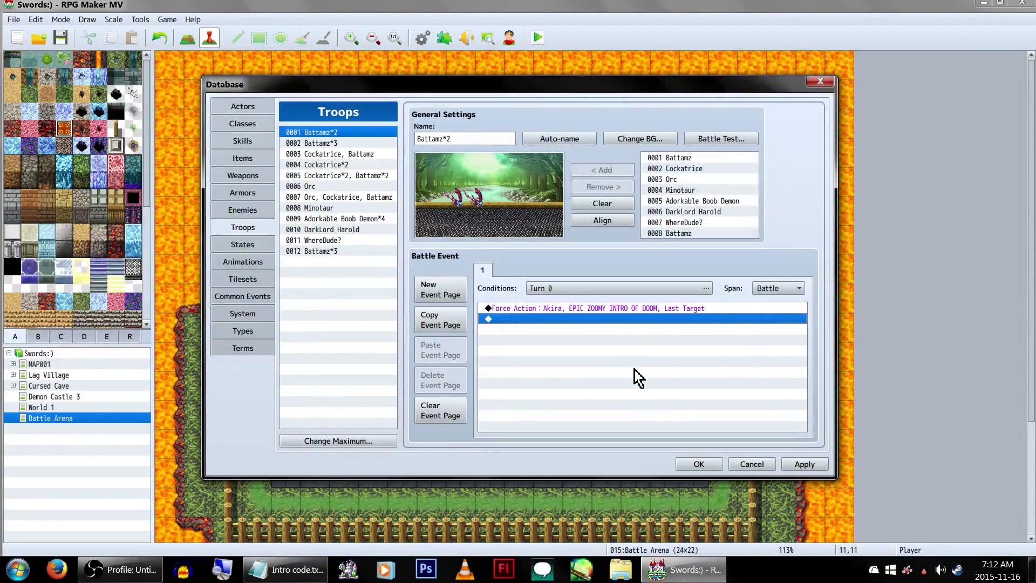
Wrap the Force Action in an 'Akira is in the party' conditional branch with Else.
double_click(574, 317)
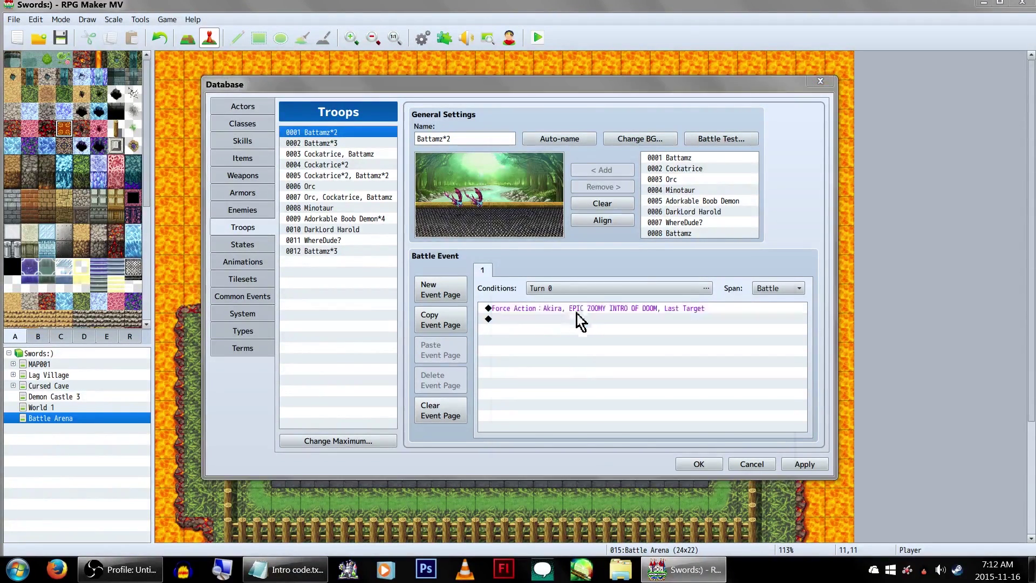
left_click(575, 338)
left_click(547, 211)
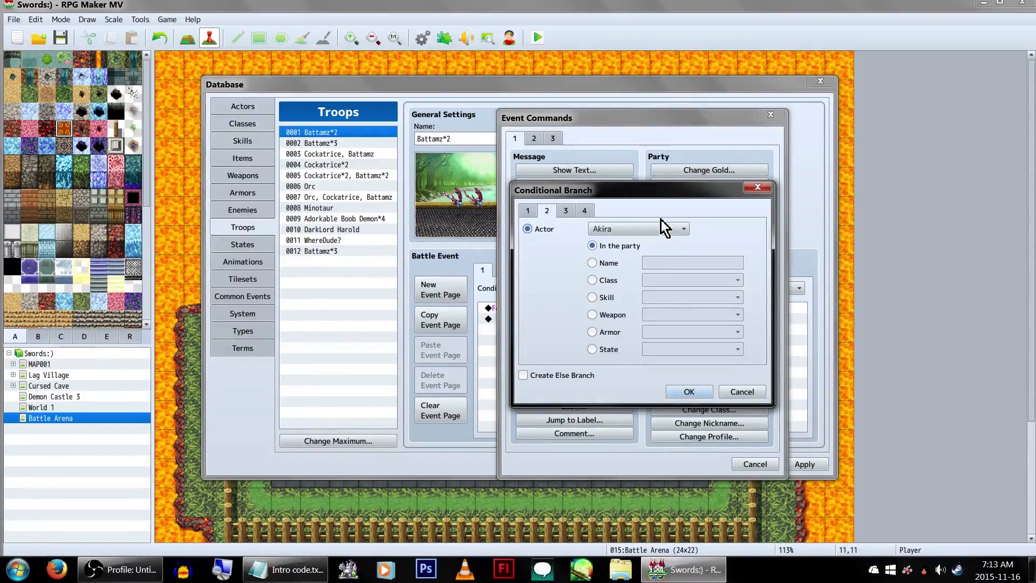
left_click(588, 375)
left_click(689, 391)
key("ctrl+x")
left_click(574, 322)
key("ctrl+v")
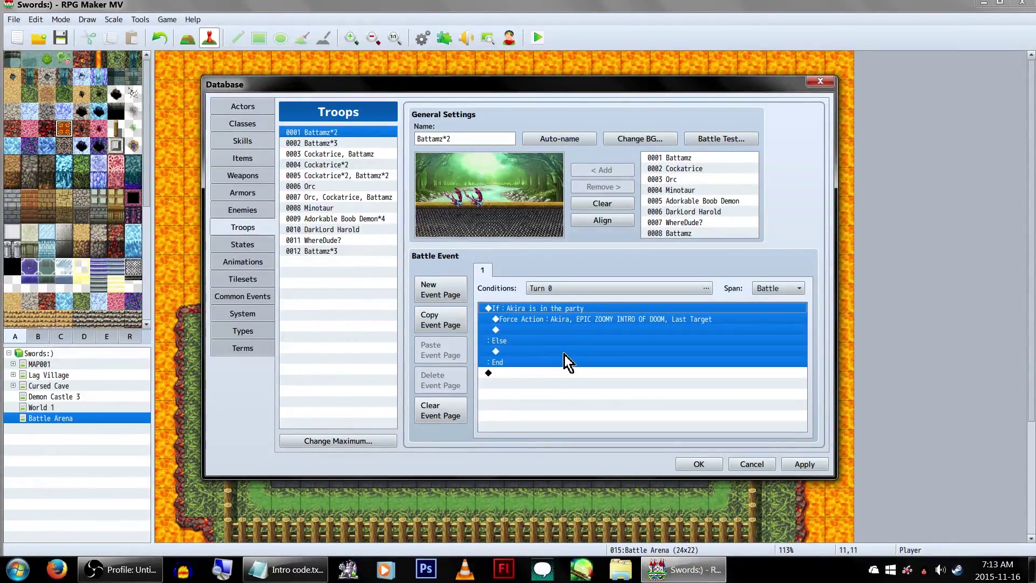
Paste the branch into Else and switch its condition and forced actor to Zephyr.
left_click(564, 352)
key("ctrl+v")
double_click(563, 352)
left_click(637, 294)
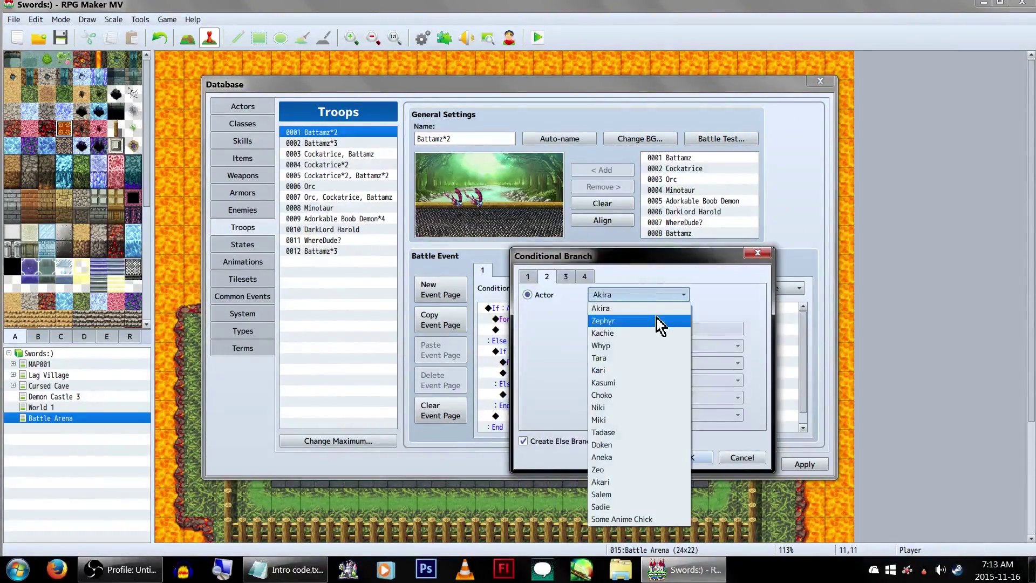
left_click(658, 321)
left_click(694, 457)
double_click(583, 351)
left_click(672, 343)
left_click(647, 370)
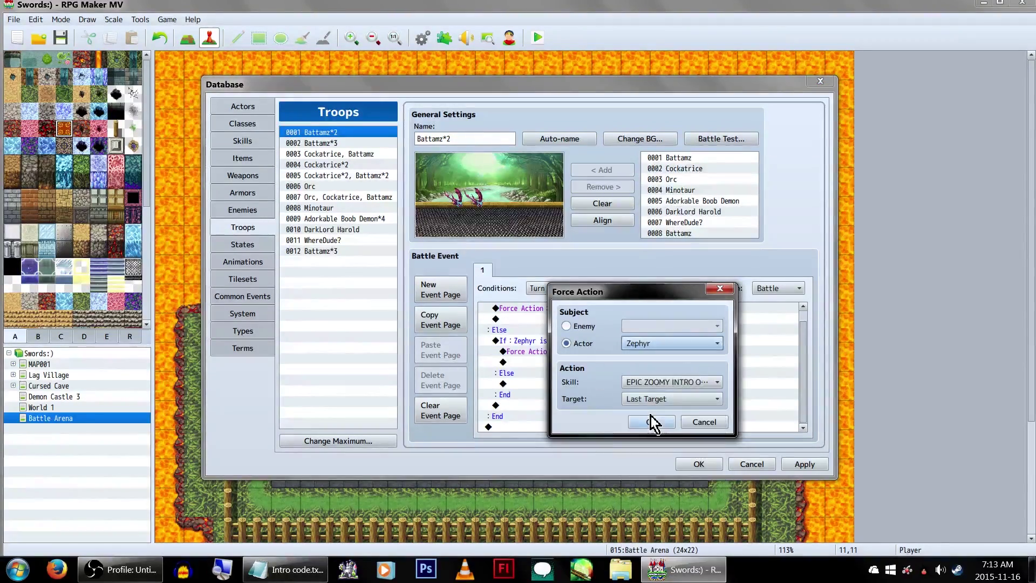
left_click(651, 417)
Check the finished event list and close the Database keeping the changes.
scroll(566, 410, "down", 2)
scroll(536, 423, "up", 2)
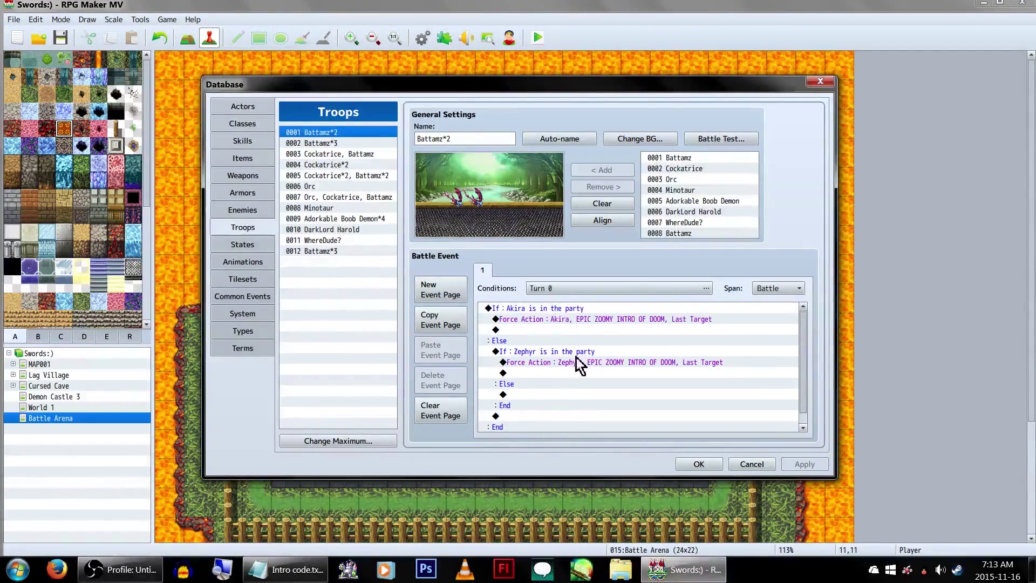
left_click(699, 465)
Save the project and launch a playtest battle in the Battle Arena.
left_click(538, 37)
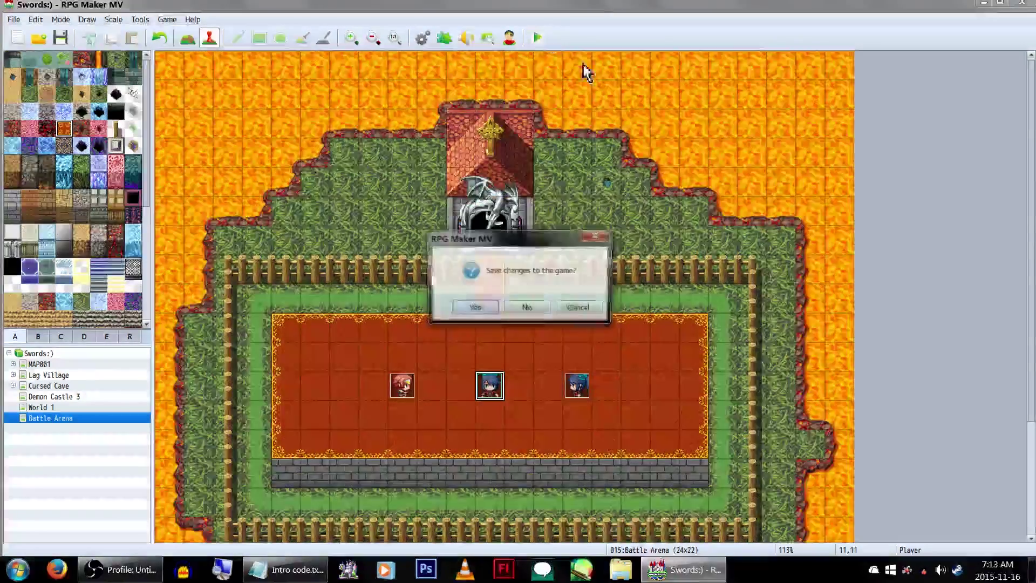
left_click(467, 310)
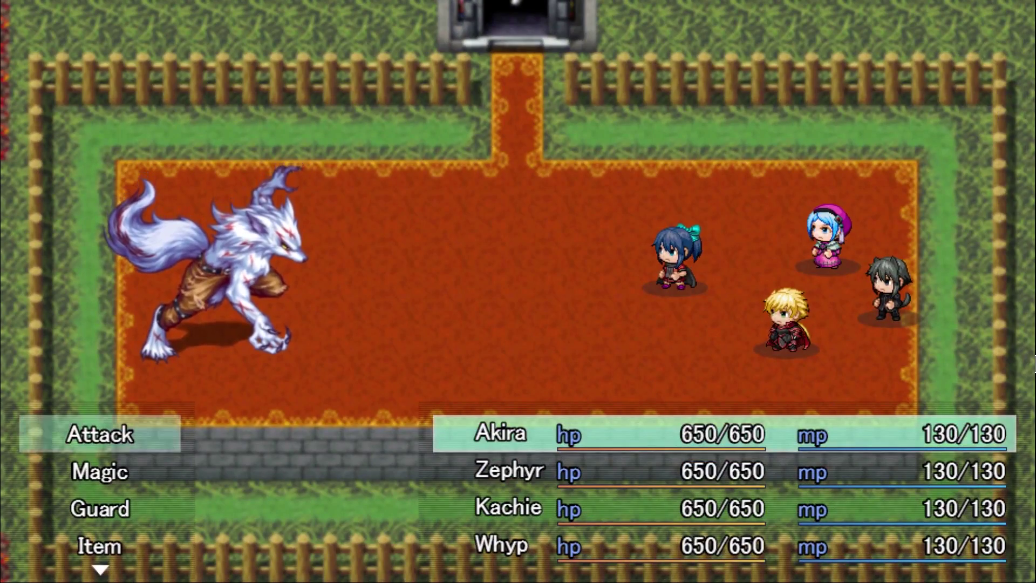
Confirm Attack for the party so the camera zooms in on the white wolf.
key("Return")
key("Return")
key("Return")
key("Return")
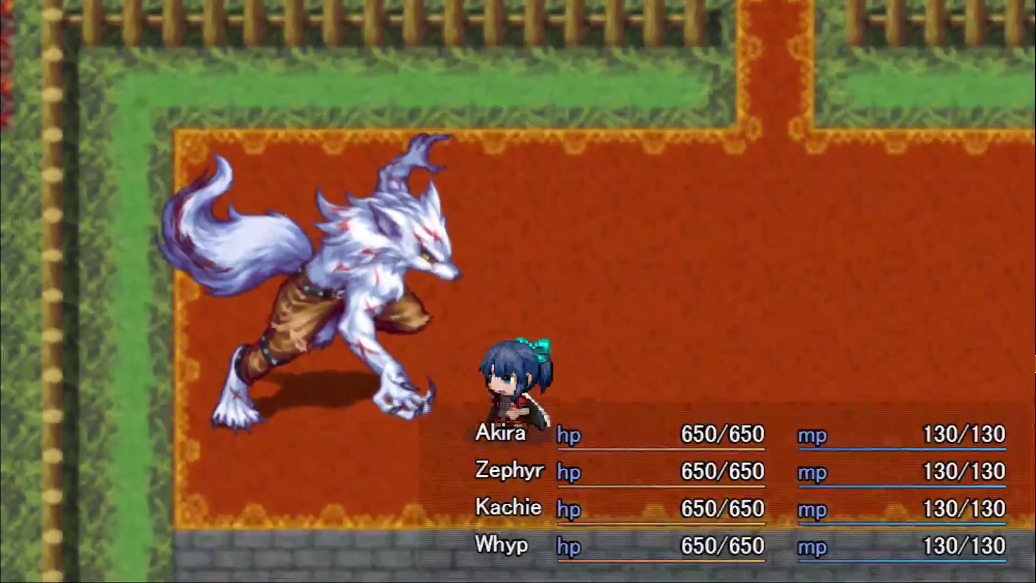